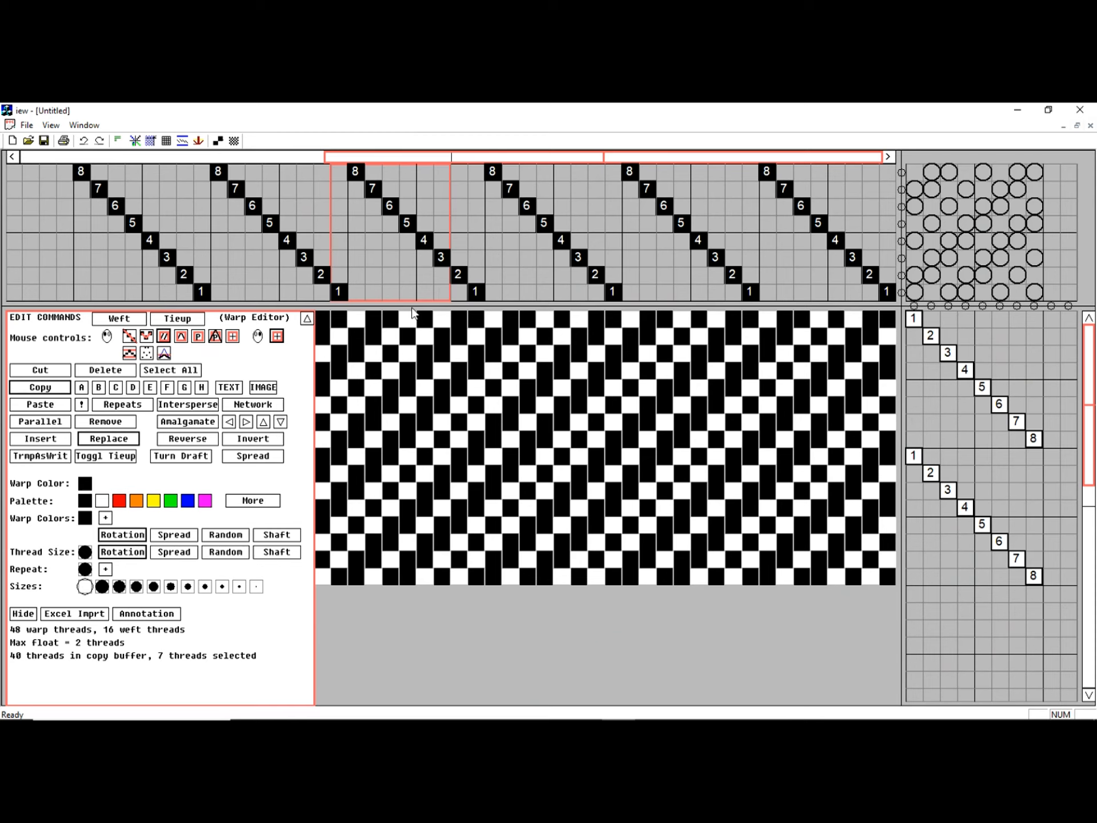
{"action": "scroll", "coordinate": [301, 220], "scroll_direction": "left", "scroll_amount": 2}
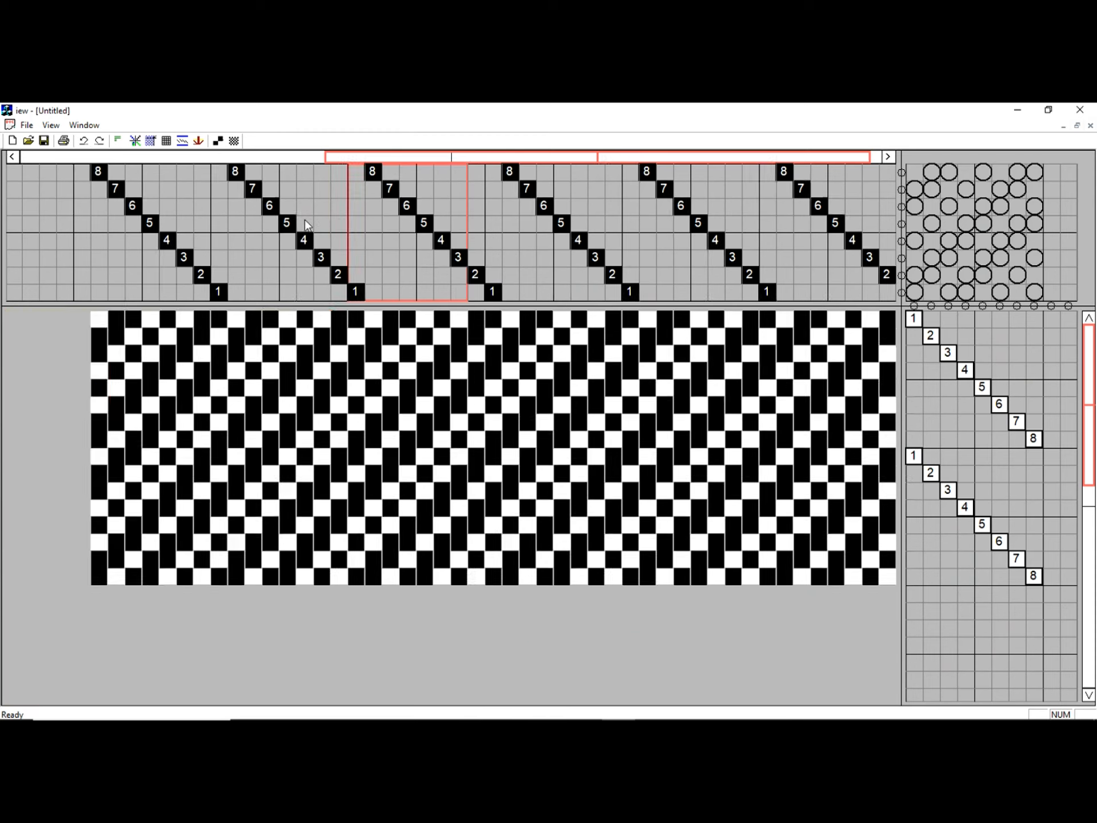
{"action": "scroll", "coordinate": [300, 220], "scroll_direction": "right", "scroll_amount": 1}
{"action": "left_click", "coordinate": [219, 142]}
{"action": "left_click", "coordinate": [232, 144]}
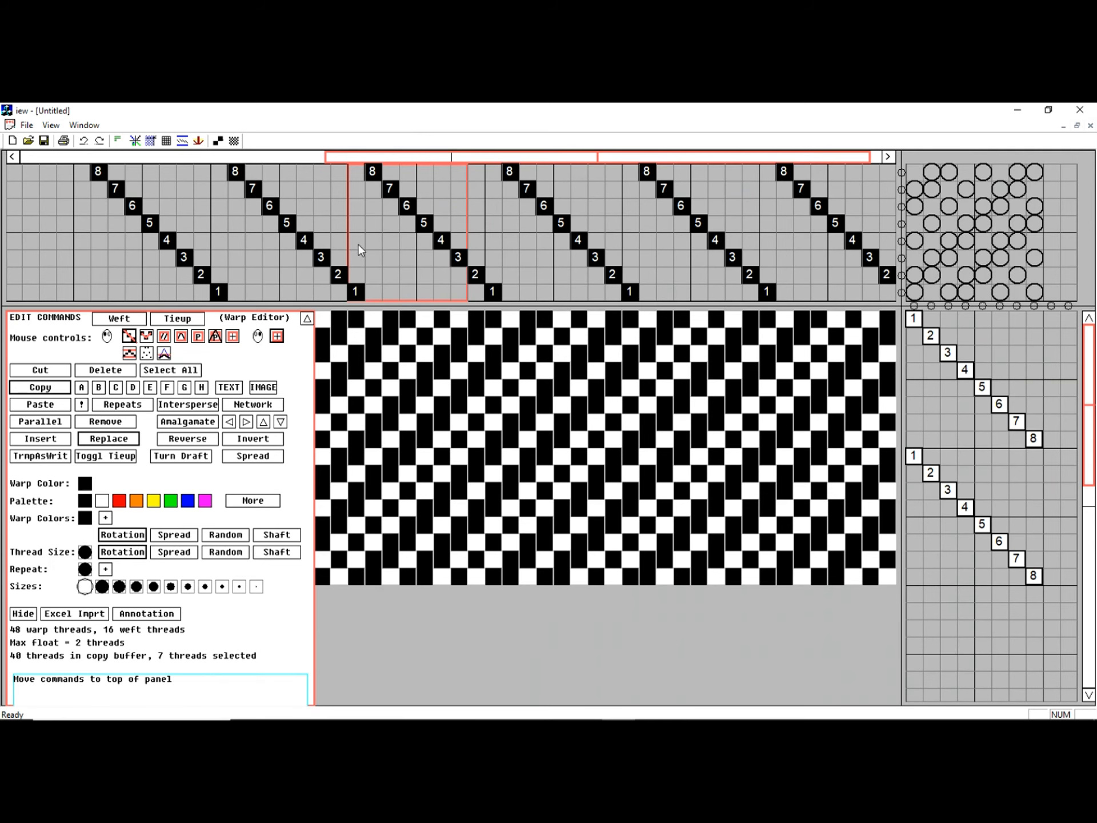
Draw a freehand threading curve across the whole warp, rising and falling between shafts 1 and 8.
{"action": "mouse_move", "coordinate": [768, 294]}
{"action": "left_mouse_down"}
{"action": "mouse_move", "coordinate": [655, 207]}
{"action": "mouse_move", "coordinate": [643, 176]}
{"action": "mouse_move", "coordinate": [566, 192]}
{"action": "mouse_move", "coordinate": [472, 240]}
{"action": "mouse_move", "coordinate": [682, 220]}
{"action": "mouse_move", "coordinate": [769, 294]}
{"action": "left_mouse_up"}
{"action": "left_click_drag", "start_coordinate": [750, 204], "coordinate": [753, 248]}
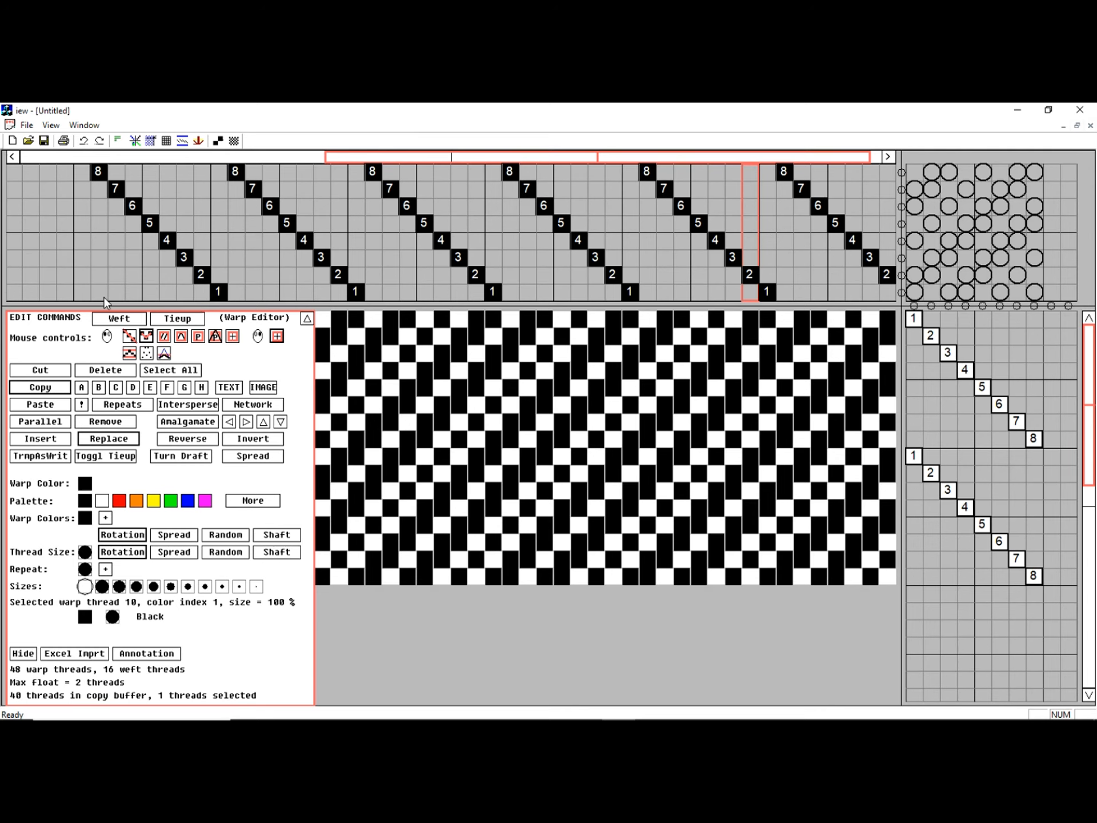
{"action": "mouse_move", "coordinate": [84, 293]}
{"action": "left_mouse_down"}
{"action": "mouse_move", "coordinate": [150, 223]}
{"action": "mouse_move", "coordinate": [253, 193]}
{"action": "mouse_move", "coordinate": [487, 183]}
{"action": "mouse_move", "coordinate": [578, 184]}
{"action": "mouse_move", "coordinate": [726, 228]}
{"action": "mouse_move", "coordinate": [766, 286]}
{"action": "mouse_move", "coordinate": [811, 284]}
{"action": "left_mouse_up"}
{"action": "left_click", "coordinate": [811, 284]}
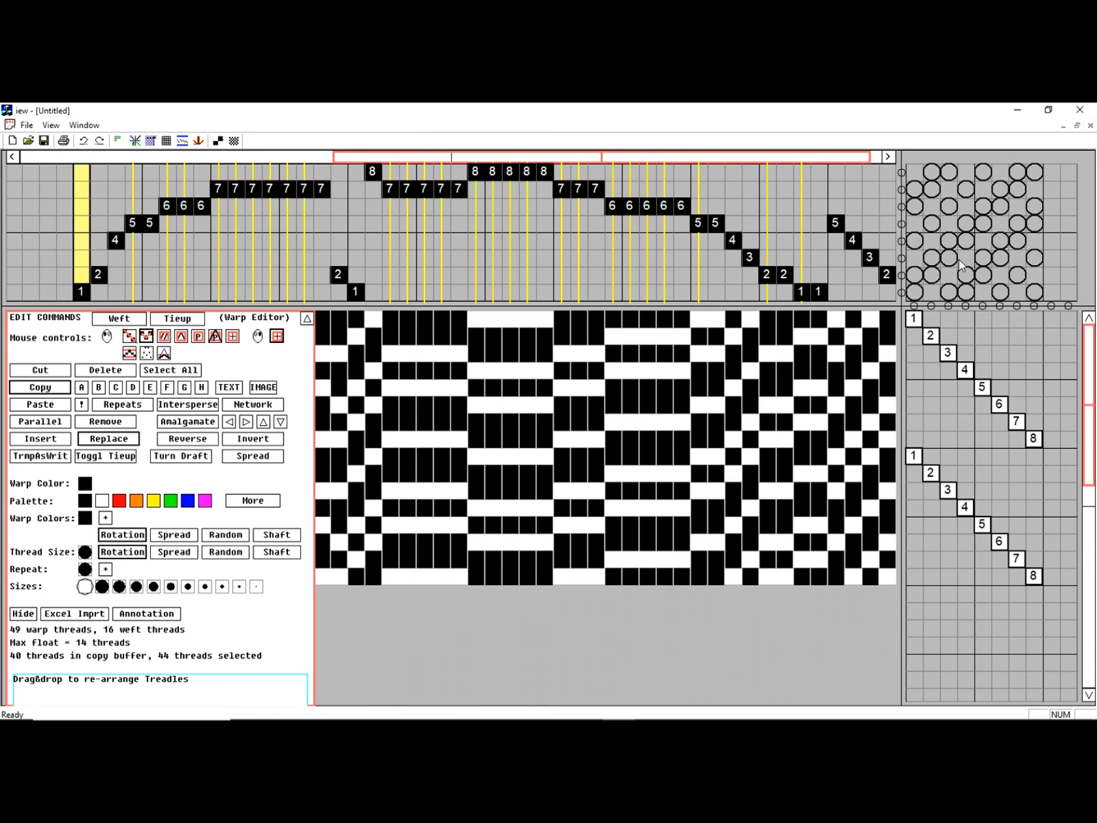
Draw freehand marks through the lower shafts of the tie-up and a freehand treadling path down the weft.
{"action": "left_click_drag", "start_coordinate": [972, 242], "coordinate": [1053, 292]}
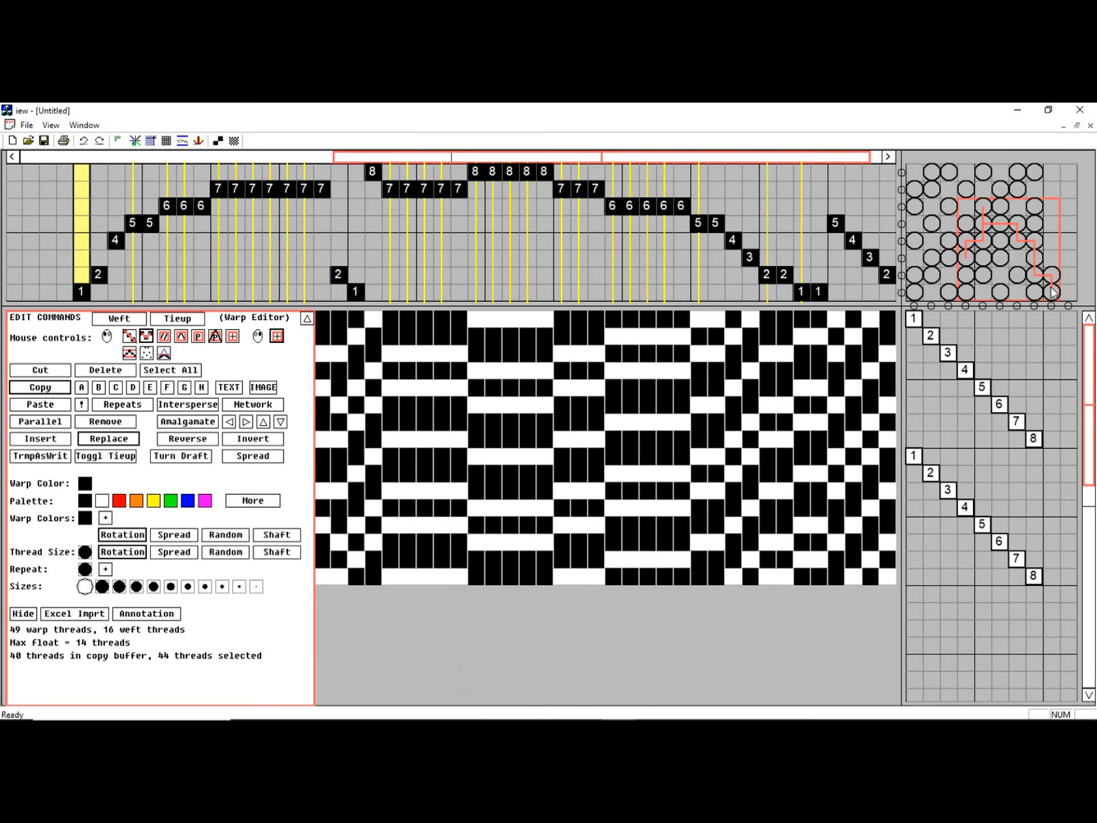
{"action": "left_click_drag", "start_coordinate": [1054, 292], "coordinate": [1053, 293]}
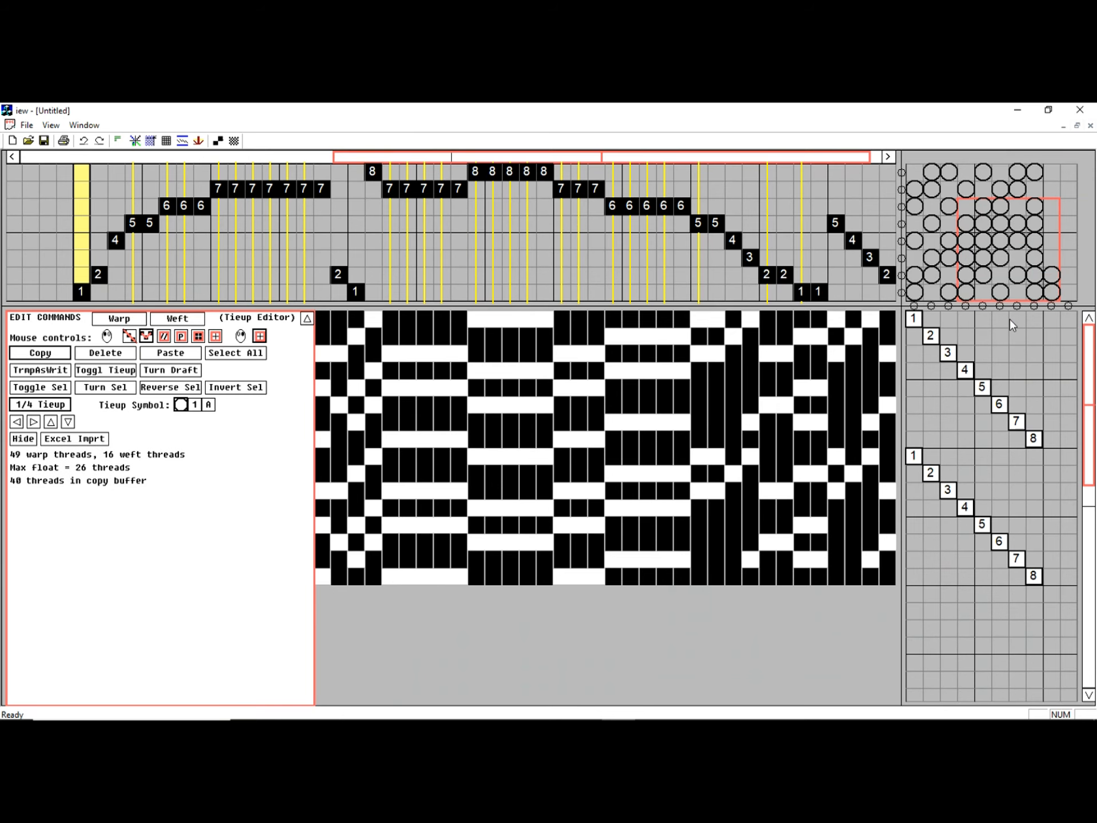
{"action": "mouse_move", "coordinate": [1017, 334]}
{"action": "left_mouse_down"}
{"action": "mouse_move", "coordinate": [962, 433]}
{"action": "mouse_move", "coordinate": [944, 594]}
{"action": "mouse_move", "coordinate": [937, 586]}
{"action": "left_mouse_up"}
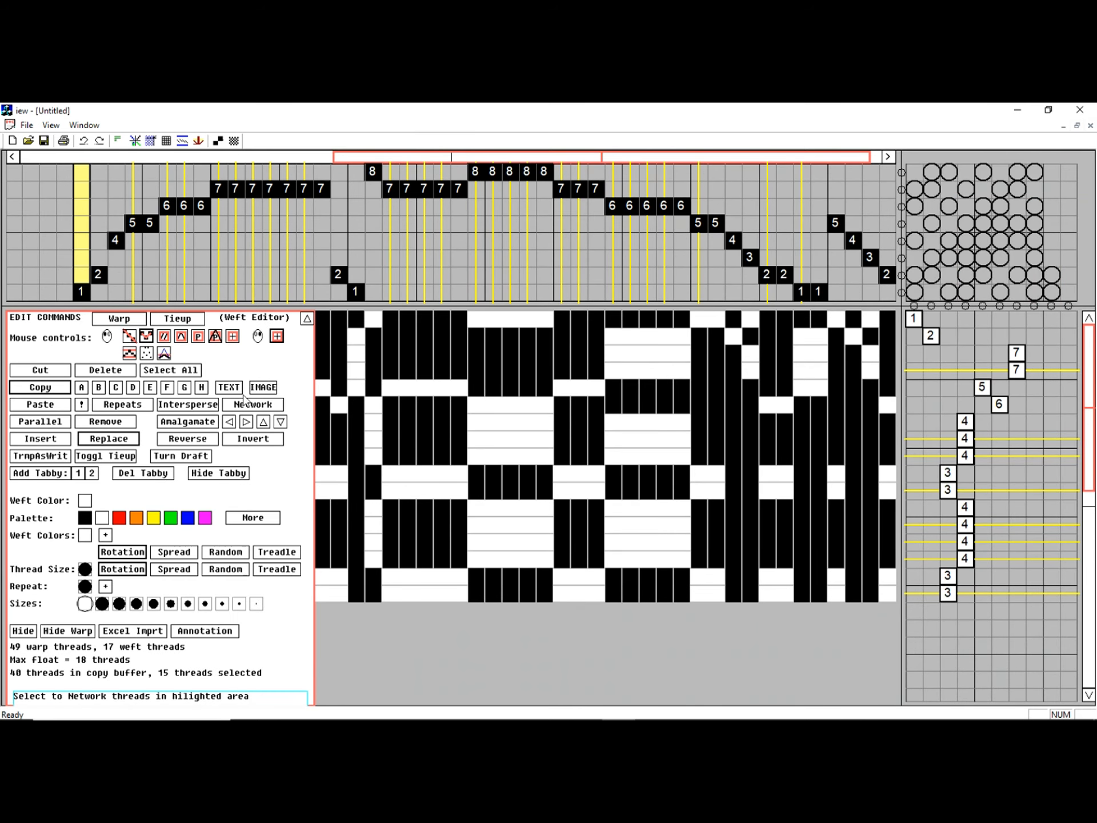
Fill nine warp threads with straight repeats on shafts 4 to 7, and 40 warp threads with straight repeats on shafts 1 to 8.
{"action": "left_click", "coordinate": [164, 336]}
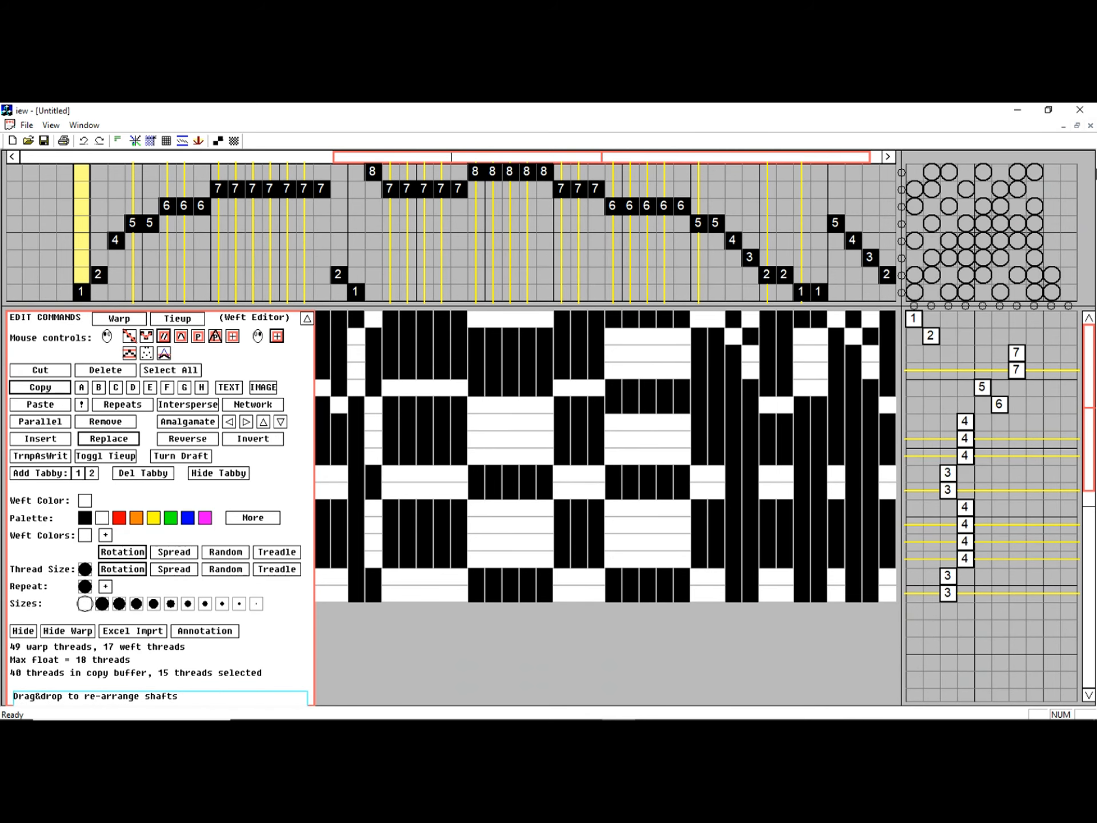
{"action": "left_click", "coordinate": [460, 242]}
{"action": "left_click_drag", "start_coordinate": [464, 245], "coordinate": [311, 193]}
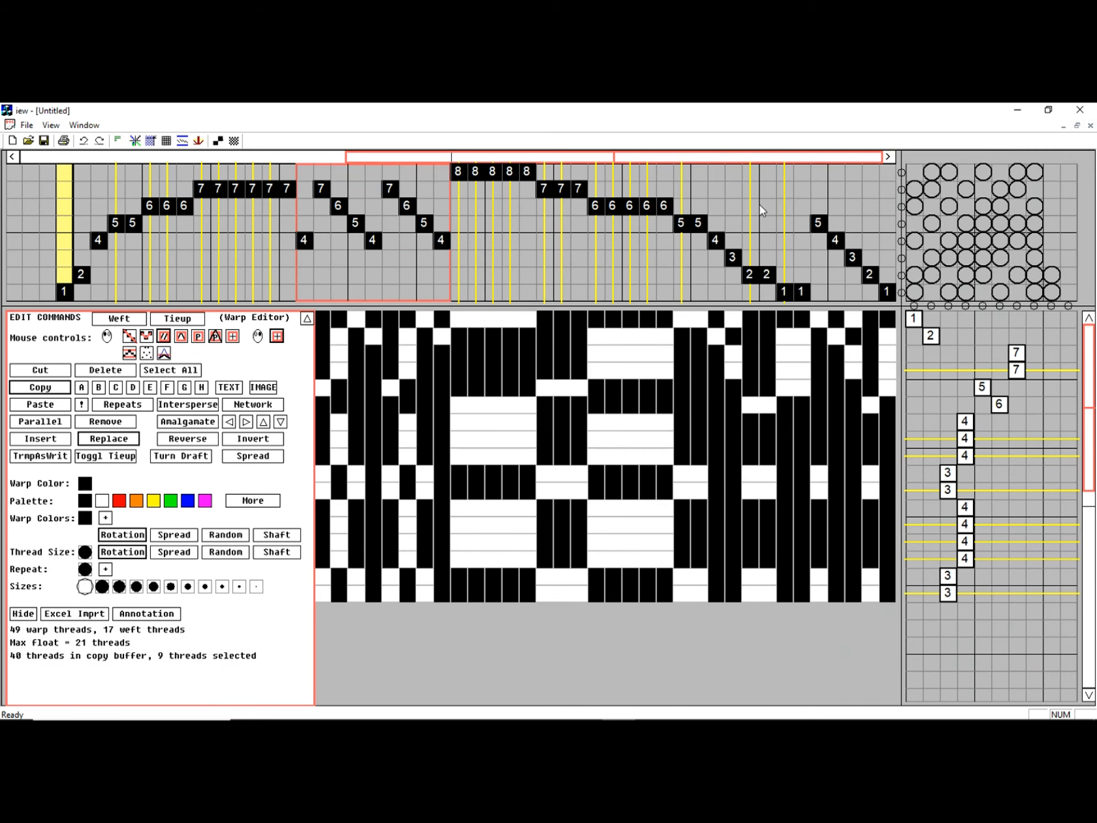
{"action": "left_click_drag", "start_coordinate": [887, 290], "coordinate": [212, 172]}
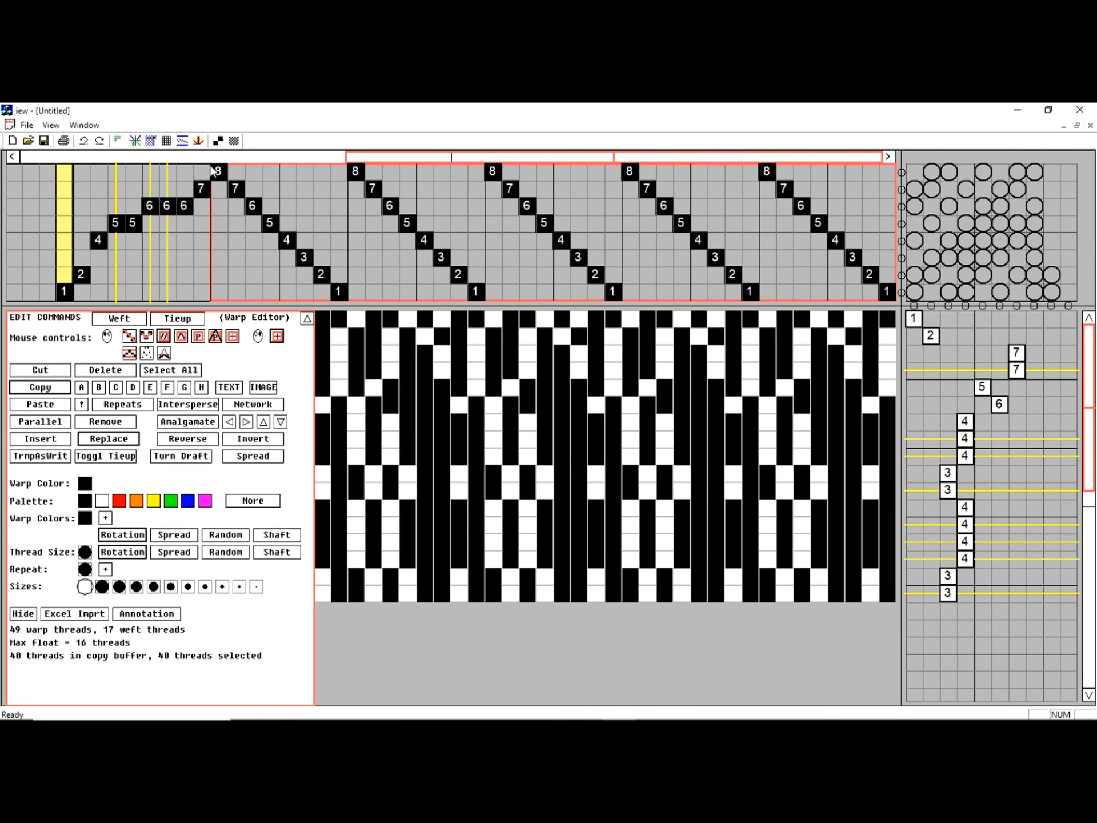
Fill 20 weft threads with straight repeats on treadles 1 to 7 and apply a straight diagonal across the 8-by-8 tie-up.
{"action": "left_click_drag", "start_coordinate": [913, 319], "coordinate": [1027, 653]}
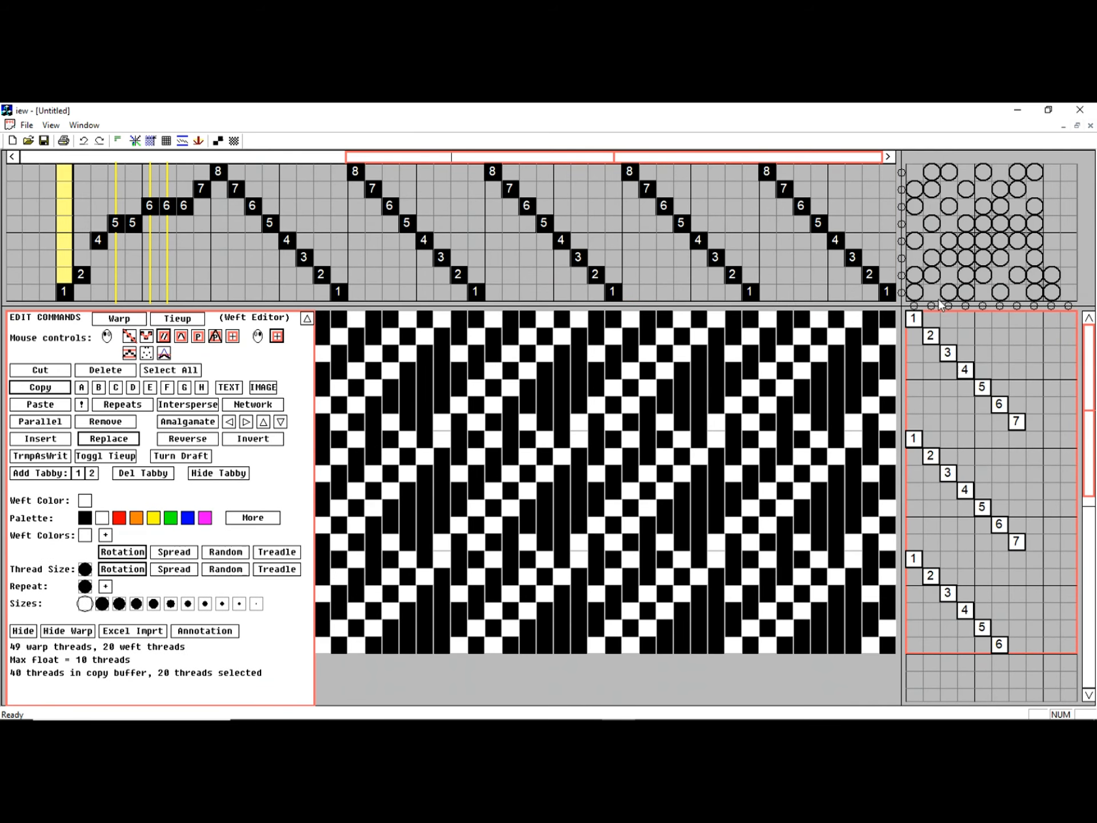
{"action": "left_click_drag", "start_coordinate": [913, 296], "coordinate": [1035, 173]}
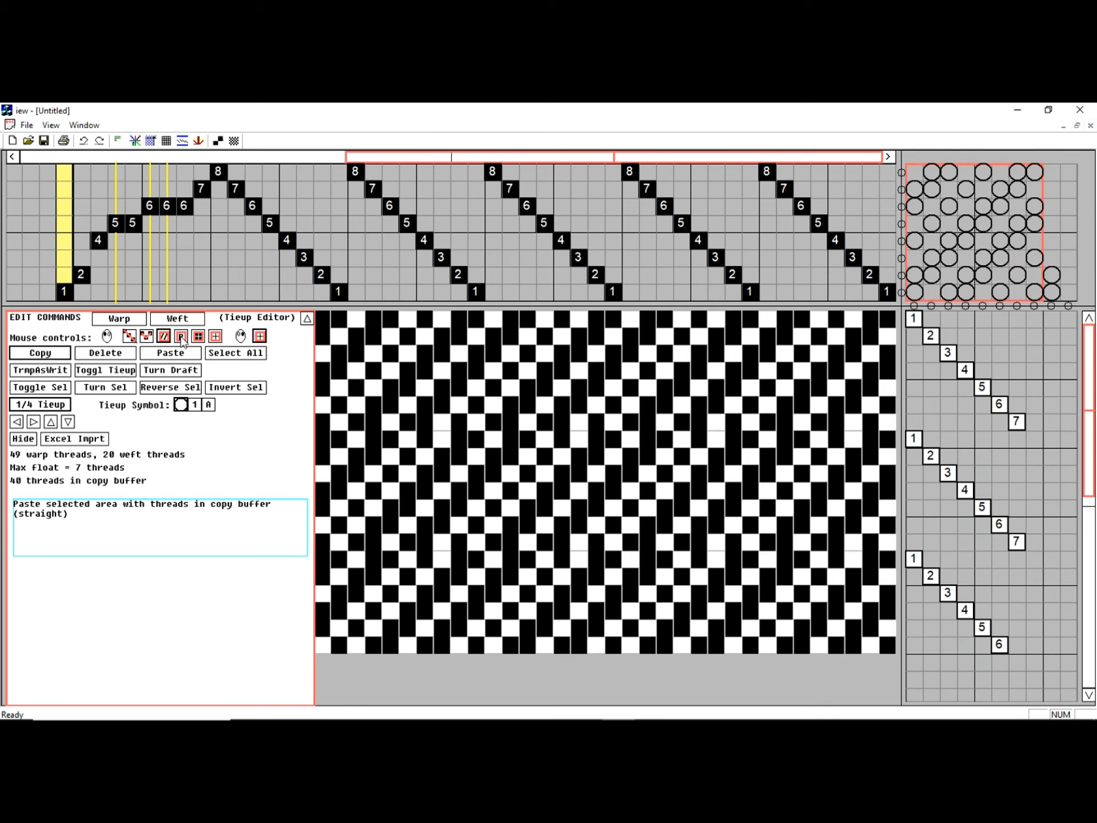
Copy a five-thread straight run on shafts 1 to 5 from the warp threading.
{"action": "left_click", "coordinate": [141, 320]}
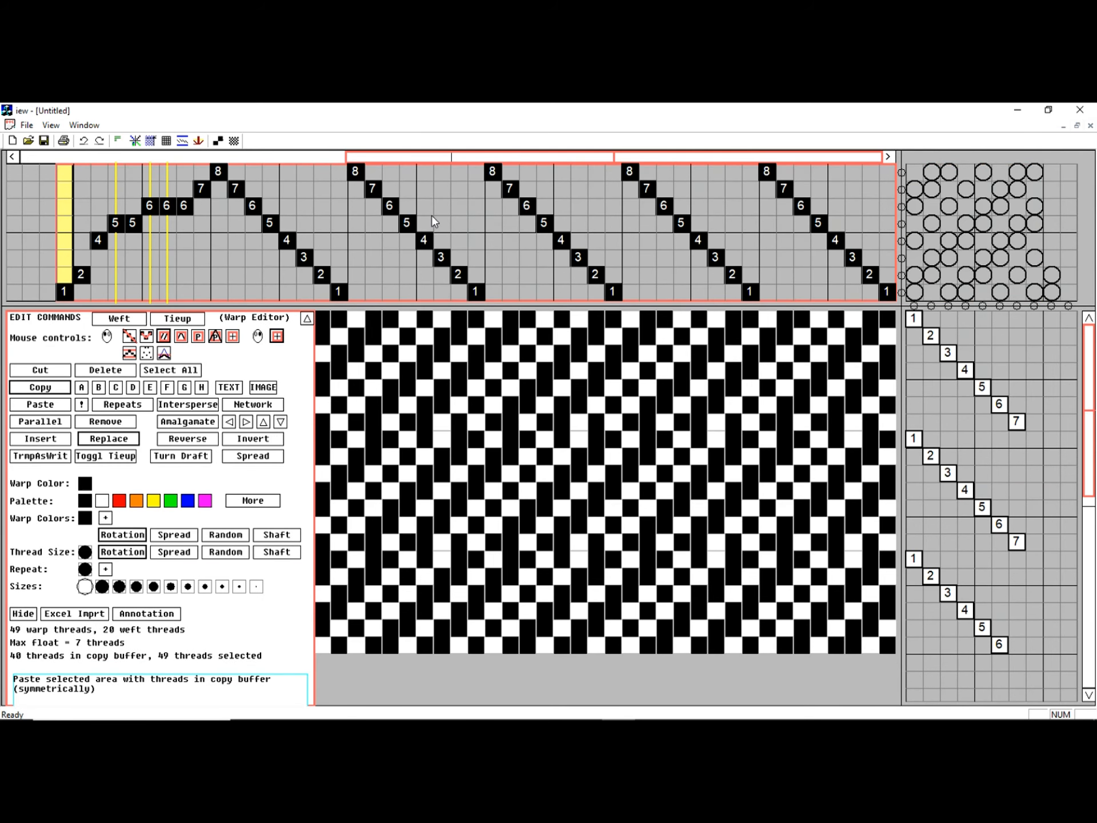
{"action": "left_click_drag", "start_coordinate": [343, 292], "coordinate": [266, 224]}
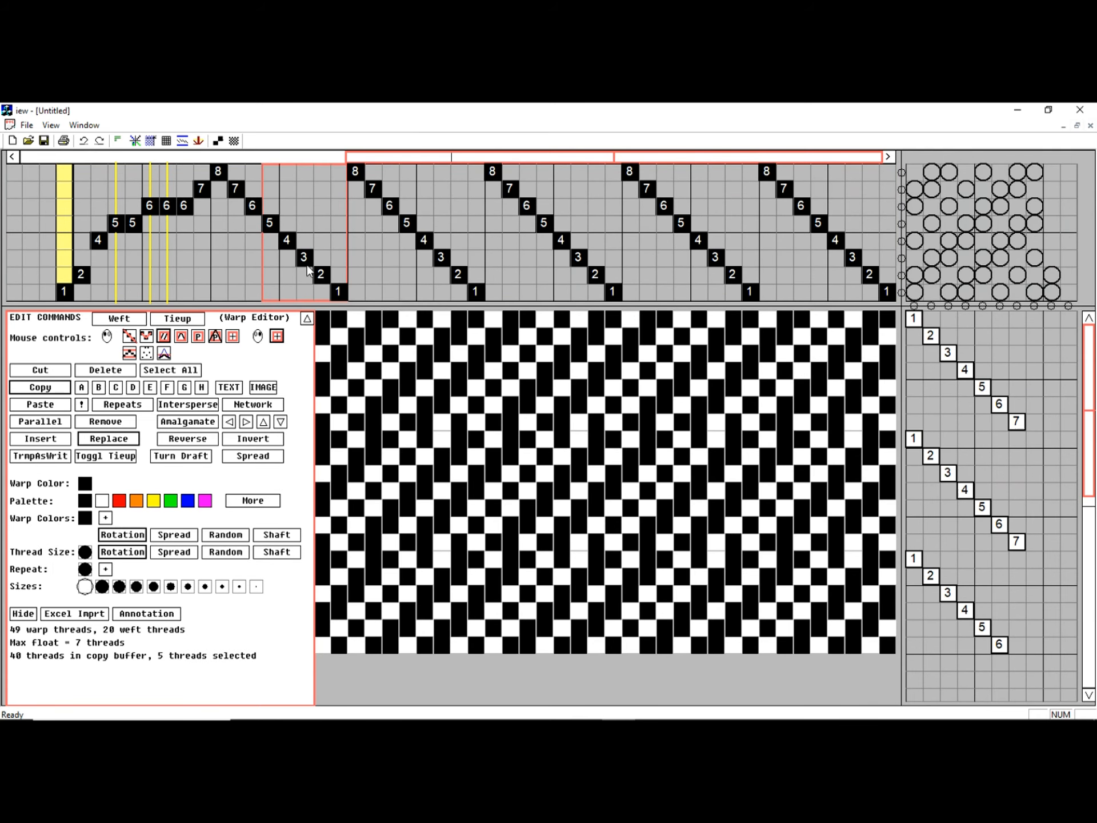
{"action": "left_click", "coordinate": [40, 386]}
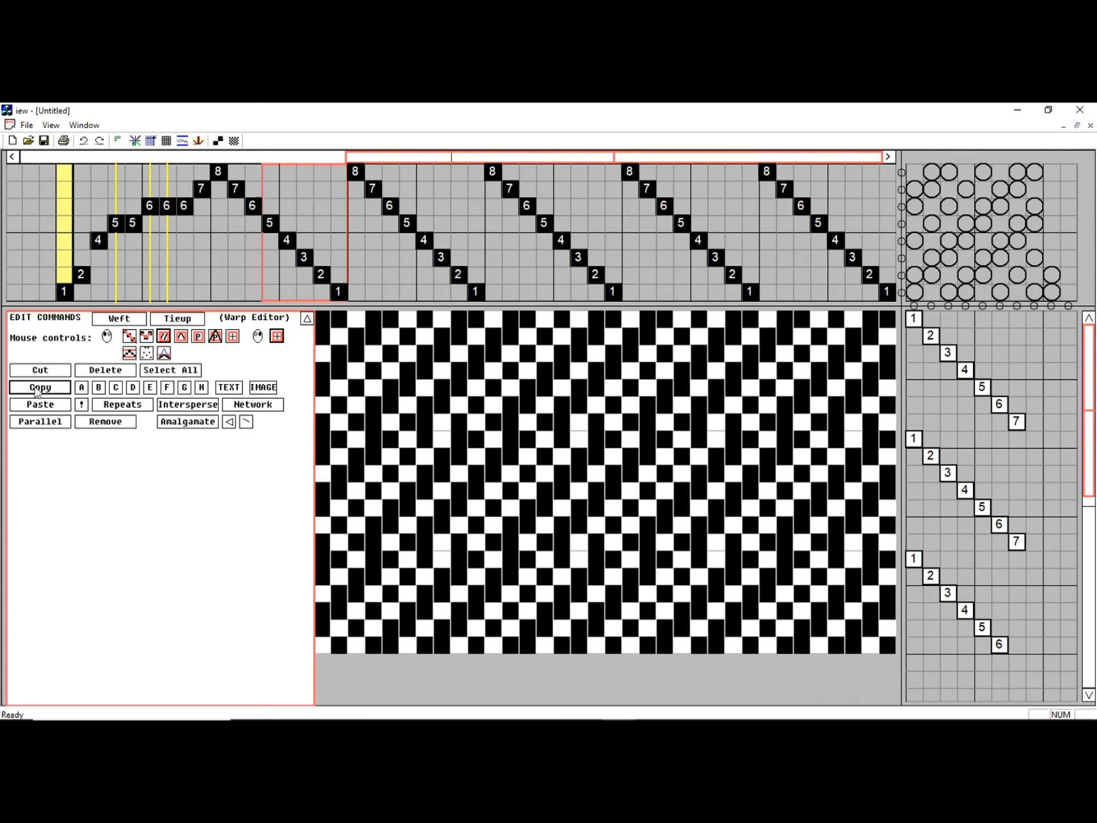
Paste the copied run straight over 14 warp threads, and symmetrically over 41 warp threads as point repeats on shafts 1 to 5.
{"action": "left_click", "coordinate": [197, 340]}
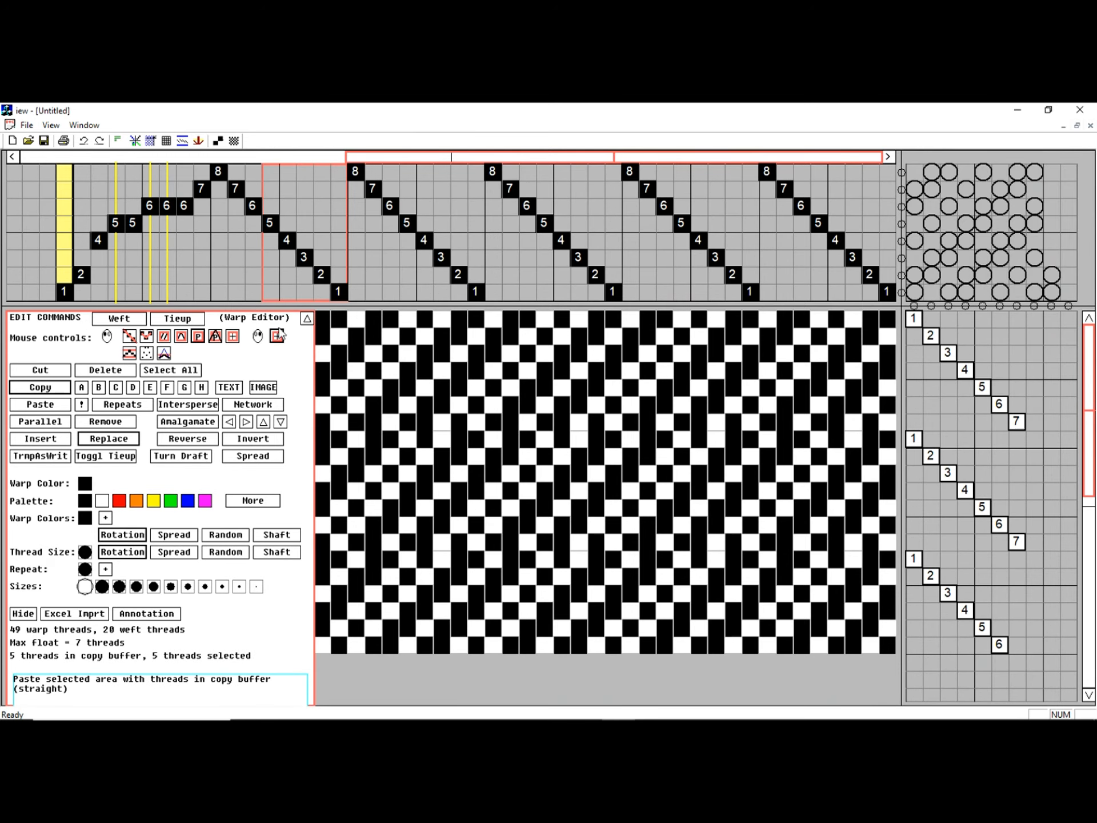
{"action": "left_click_drag", "start_coordinate": [355, 293], "coordinate": [125, 170]}
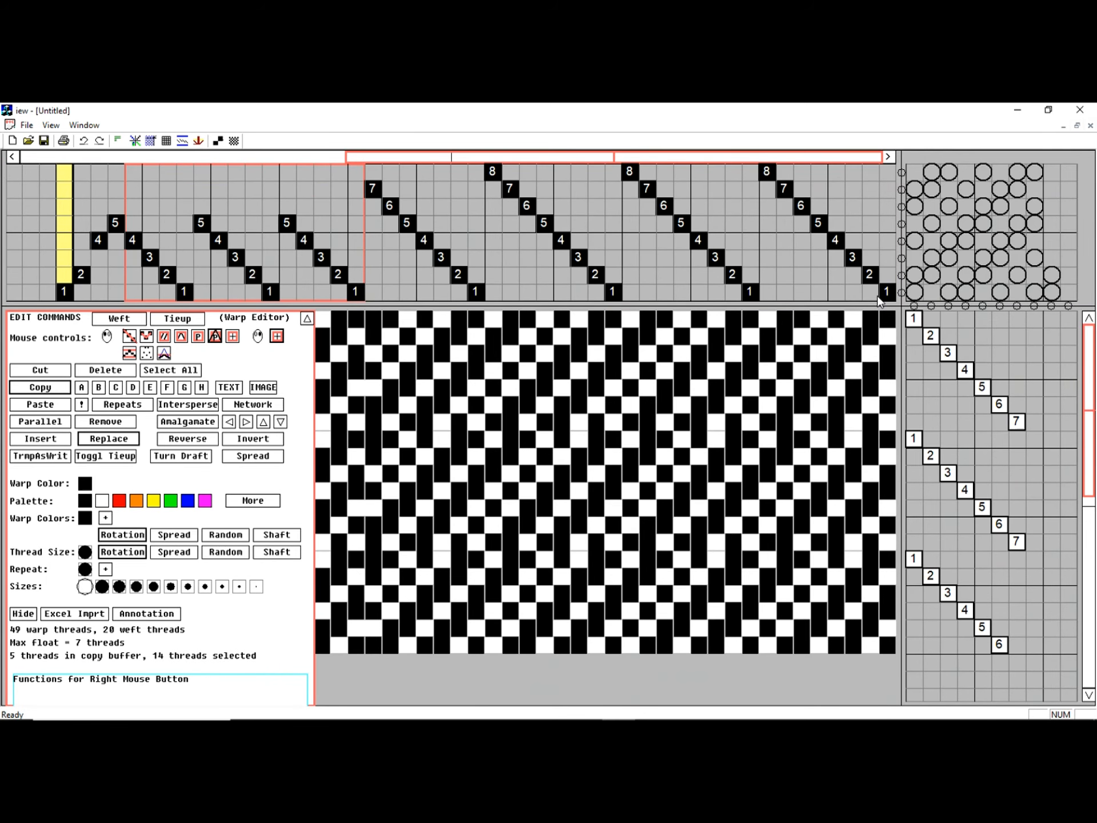
{"action": "mouse_move", "coordinate": [894, 300]}
{"action": "left_mouse_down"}
{"action": "mouse_move", "coordinate": [837, 262]}
{"action": "mouse_move", "coordinate": [607, 211]}
{"action": "left_mouse_up"}
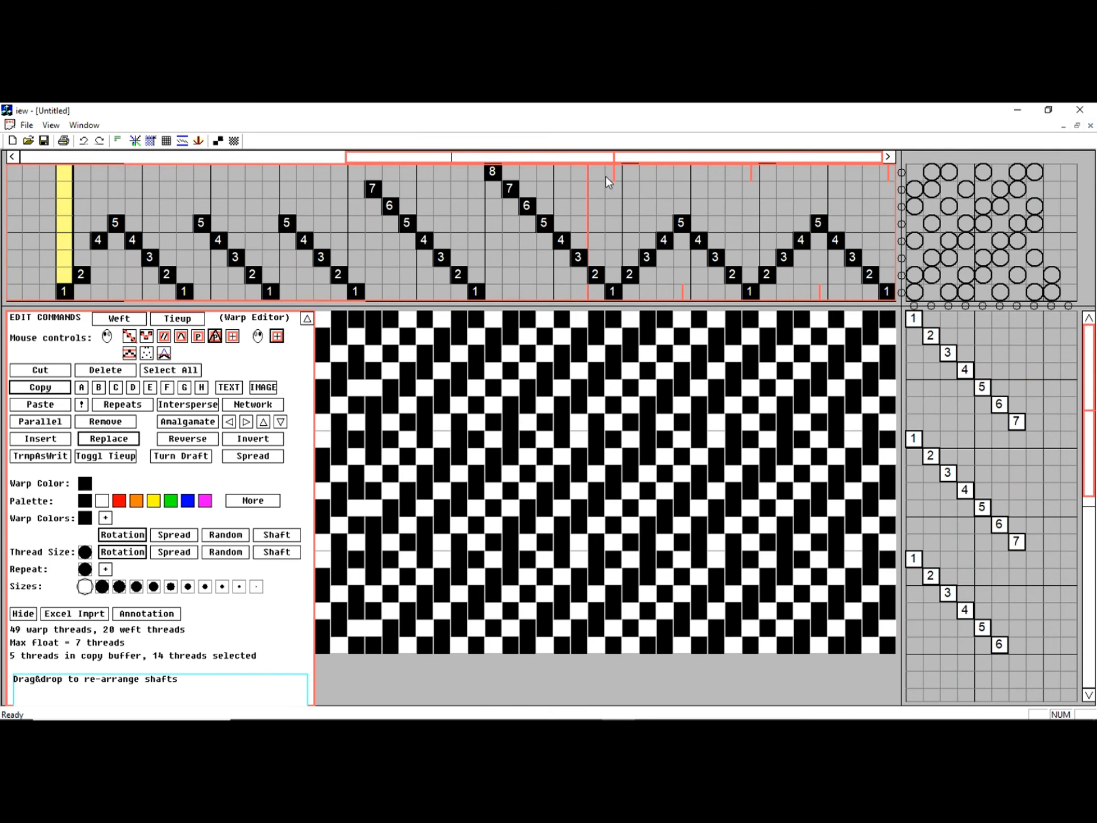
{"action": "left_click_drag", "start_coordinate": [613, 176], "coordinate": [196, 183]}
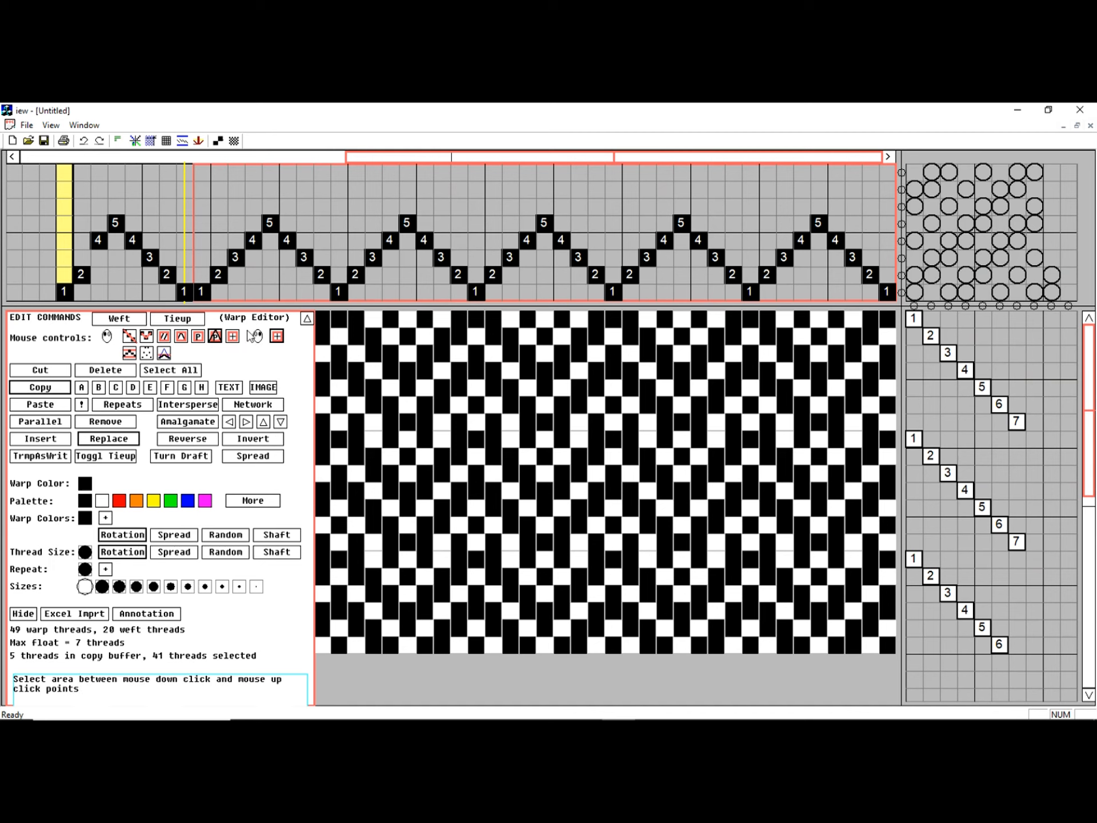
Fold the point threading of eight warp threads in the middle of the draft into shafts 1 to 3.
{"action": "left_click_drag", "start_coordinate": [469, 278], "coordinate": [314, 234]}
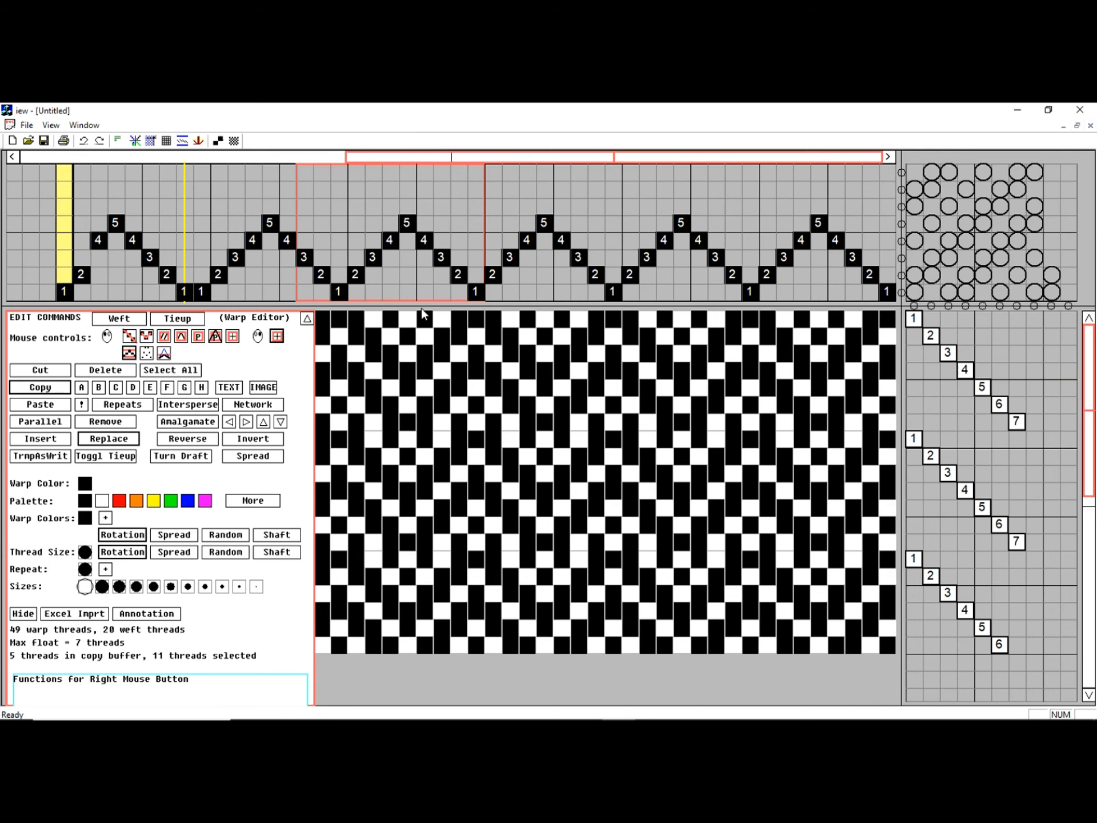
{"action": "left_click_drag", "start_coordinate": [479, 294], "coordinate": [362, 257]}
Scatter the next eight warp threads over shafts 1 to 8, and try to digitize a 17-thread range across all eight shafts.
{"action": "left_click", "coordinate": [147, 353]}
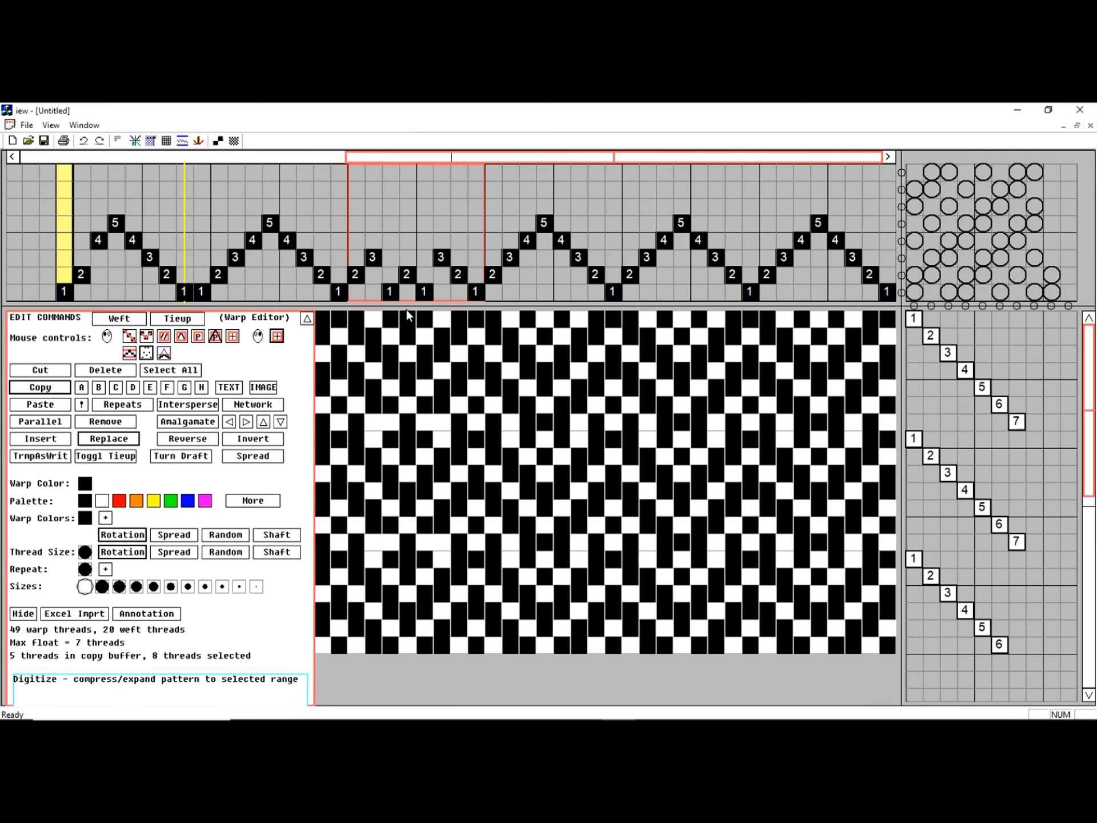
{"action": "left_click_drag", "start_coordinate": [617, 290], "coordinate": [485, 217]}
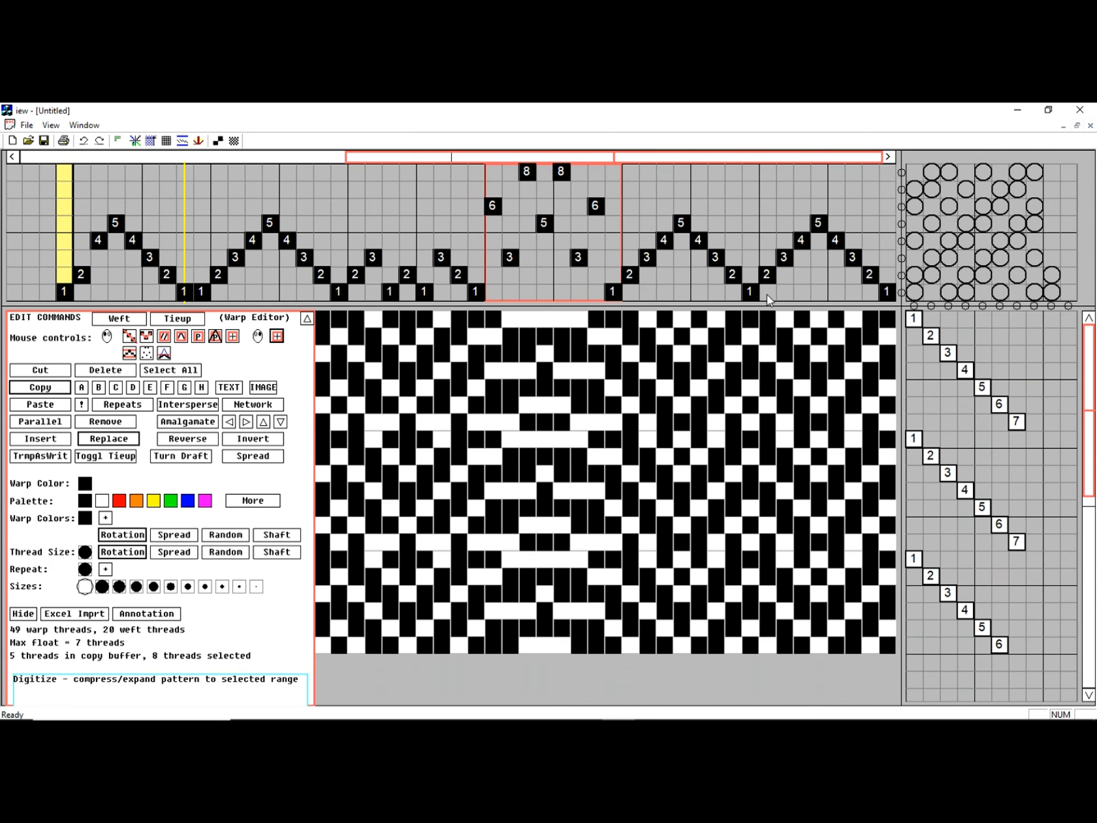
{"action": "left_click_drag", "start_coordinate": [753, 297], "coordinate": [472, 174]}
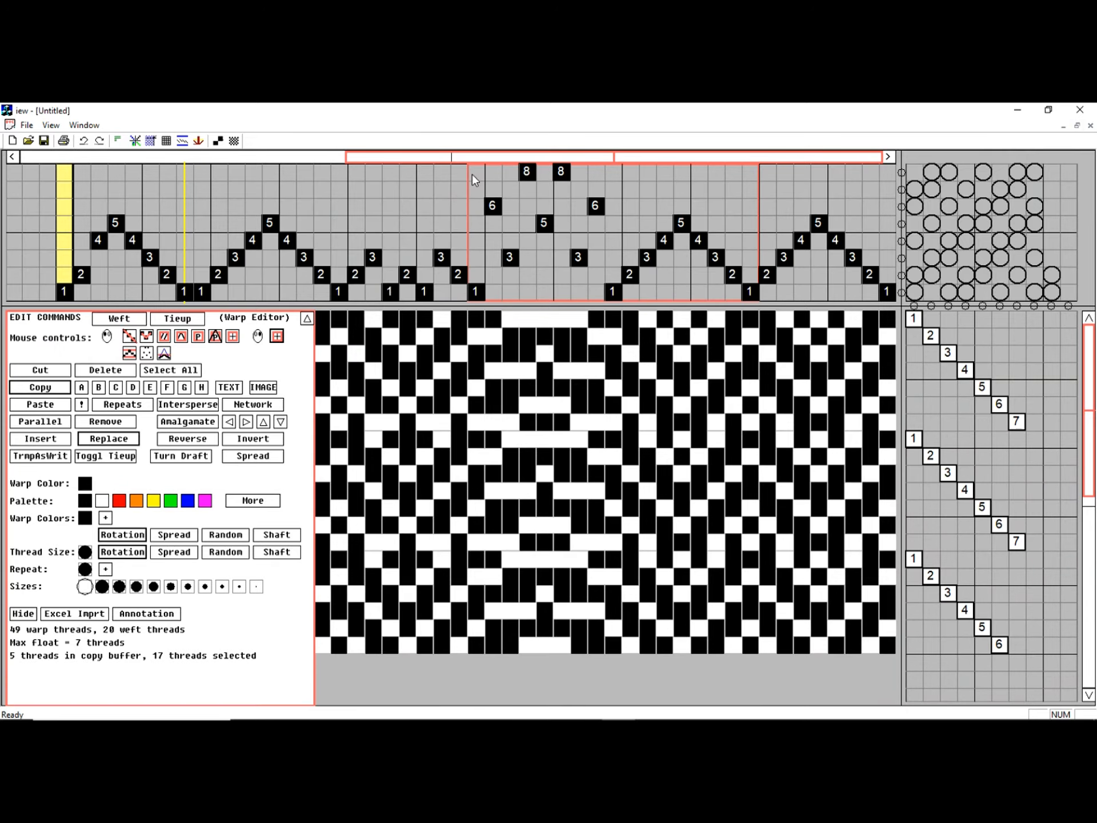
Build a filled 4-by-4 tie-up block on treadles 5 to 8 and shafts 4 to 7, and switch to editing the weft.
{"action": "left_click", "coordinate": [964, 261]}
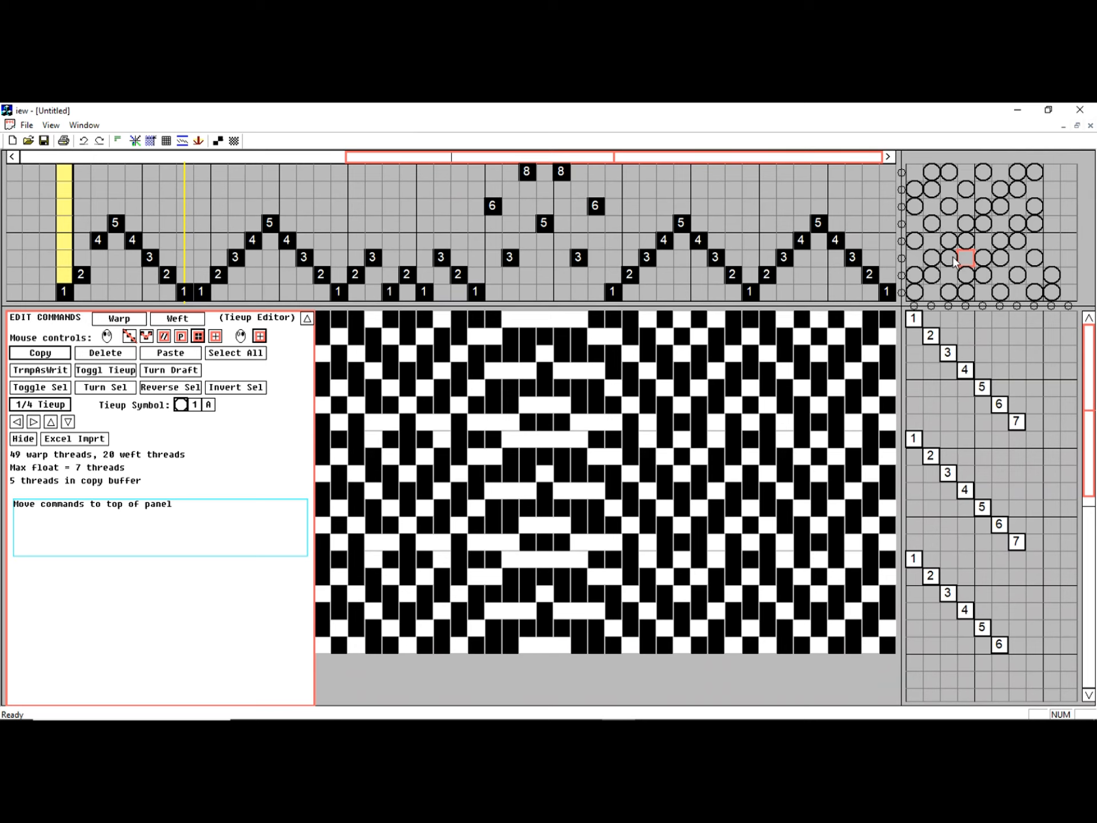
{"action": "left_click_drag", "start_coordinate": [952, 256], "coordinate": [991, 243]}
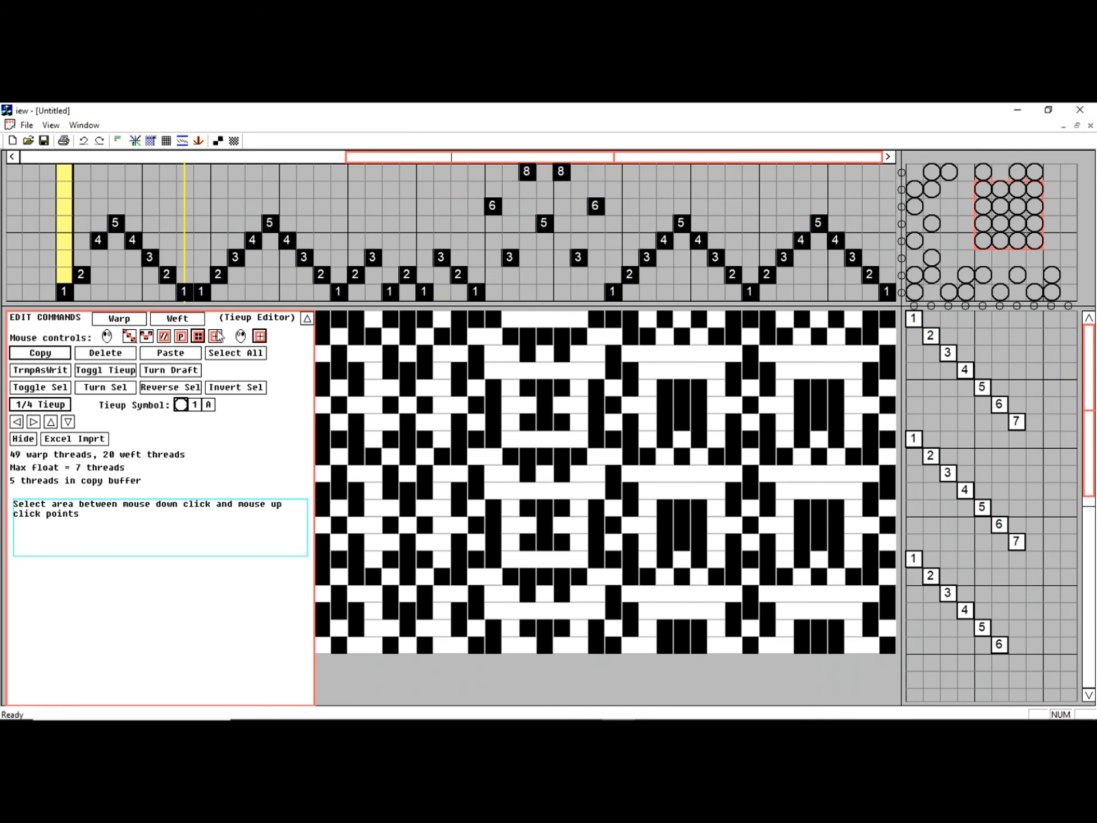
{"action": "left_click", "coordinate": [177, 319]}
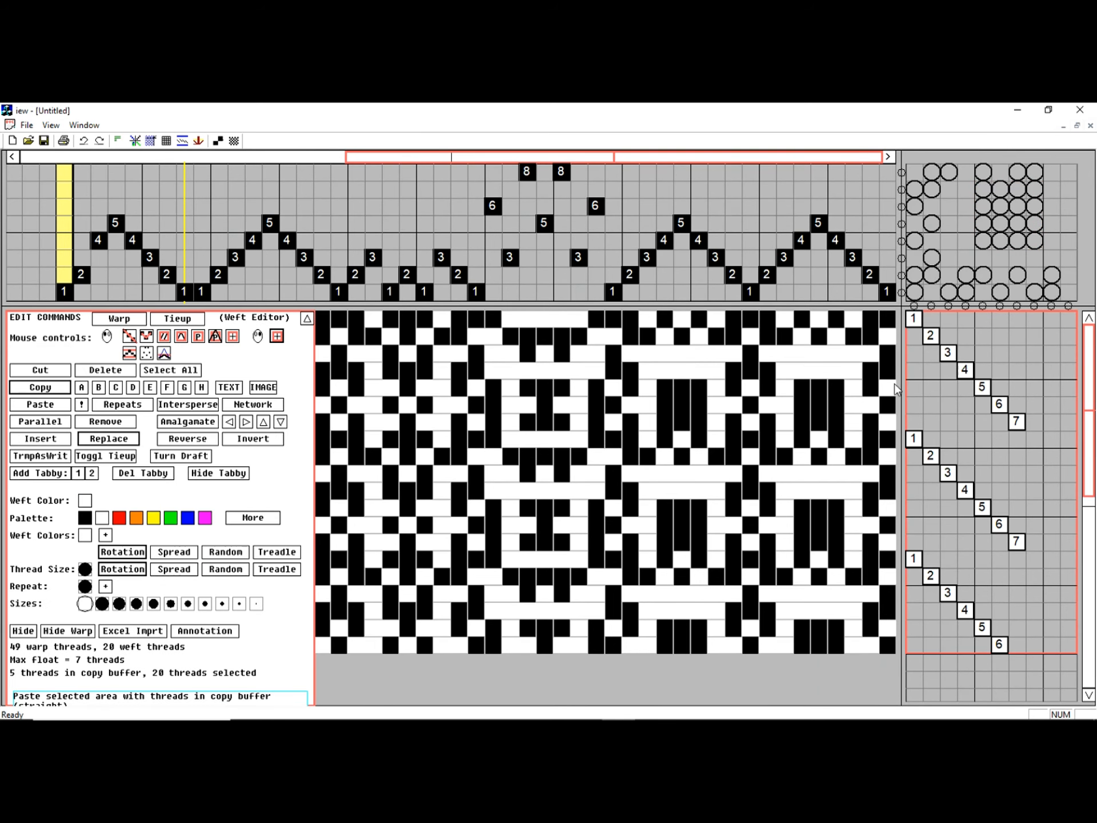